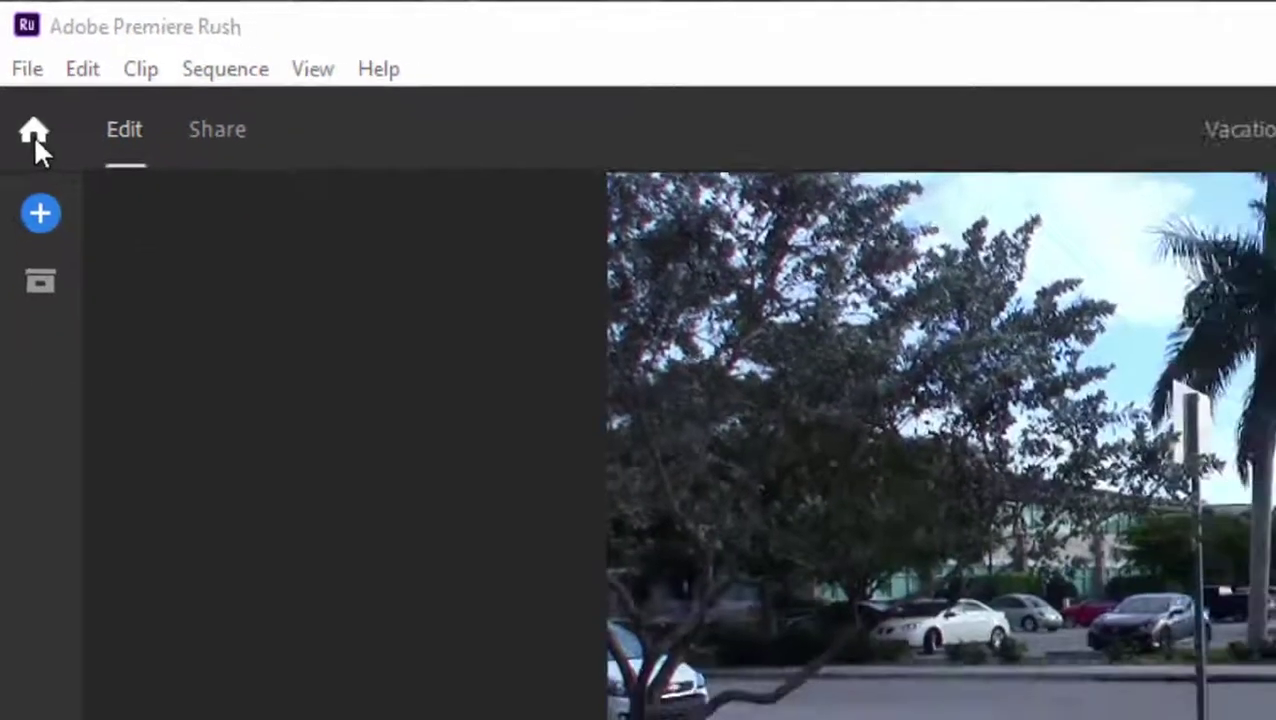
Go back from the editor to the Your Projects screen listing all seven projects.
left_click(47, 186)
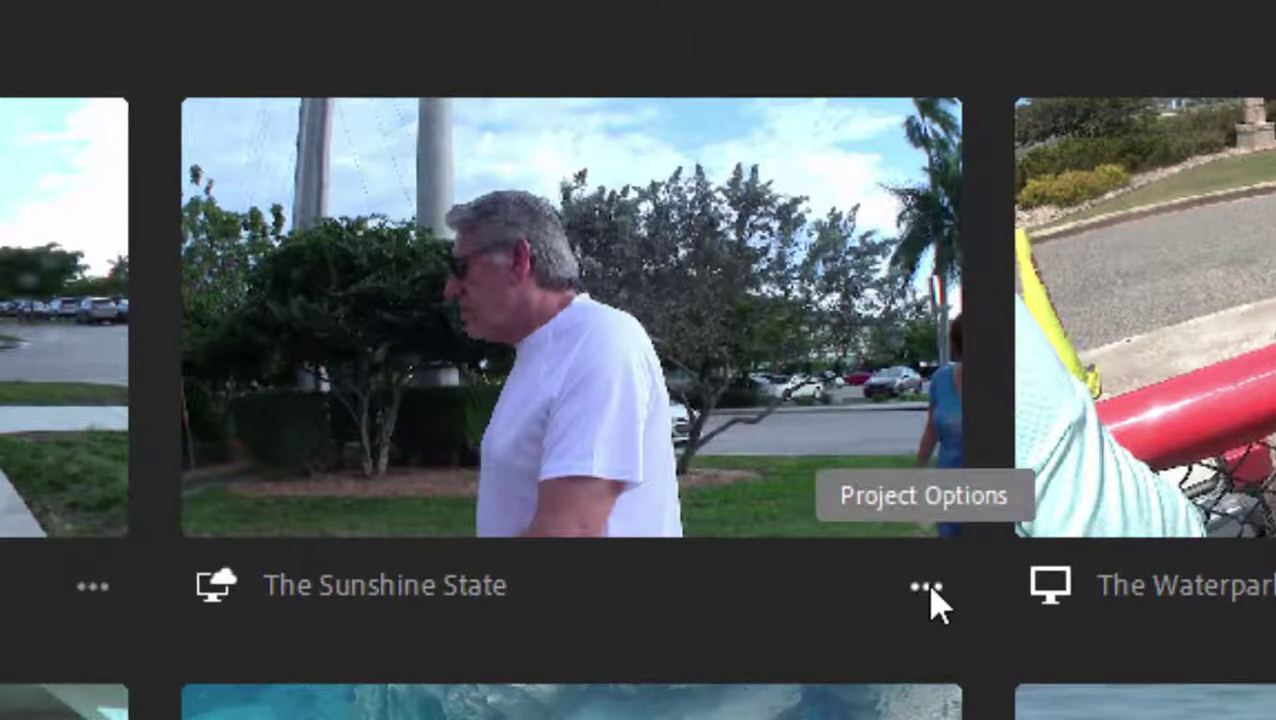
Check the options menus of The Sunshine State and The Waterpark, then open The Sunshine State.
left_click(926, 588)
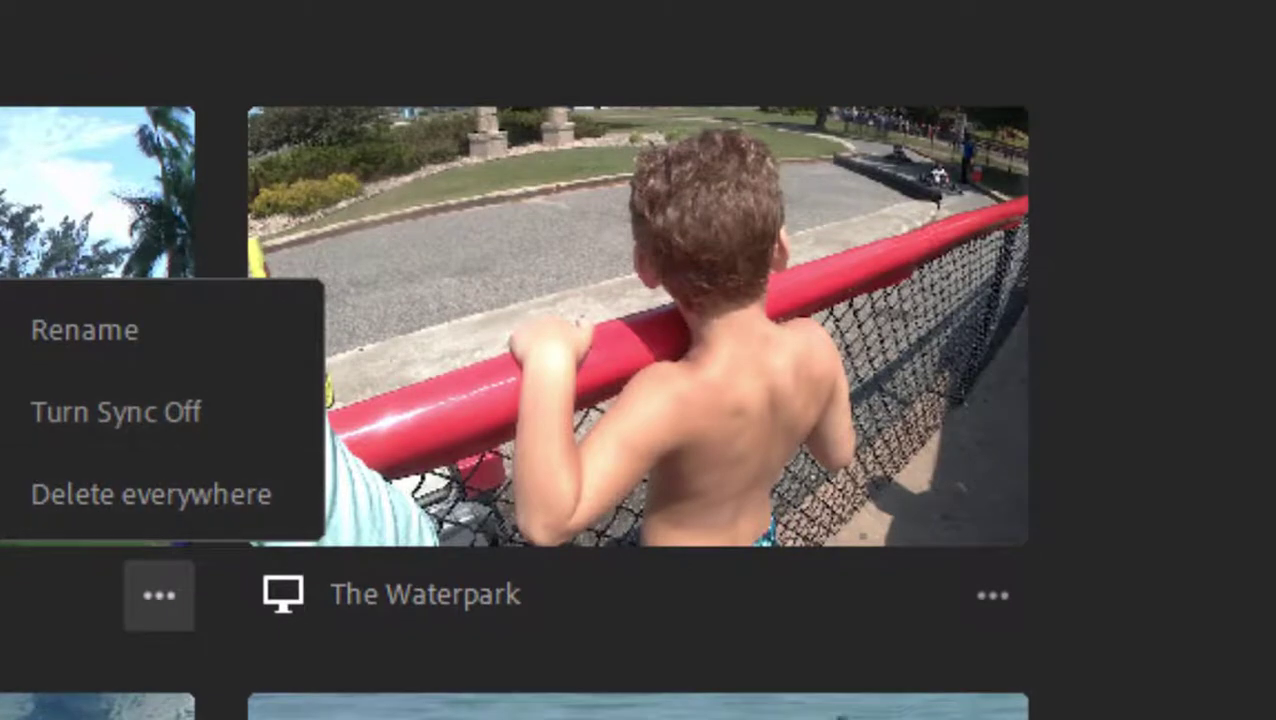
left_click(608, 629)
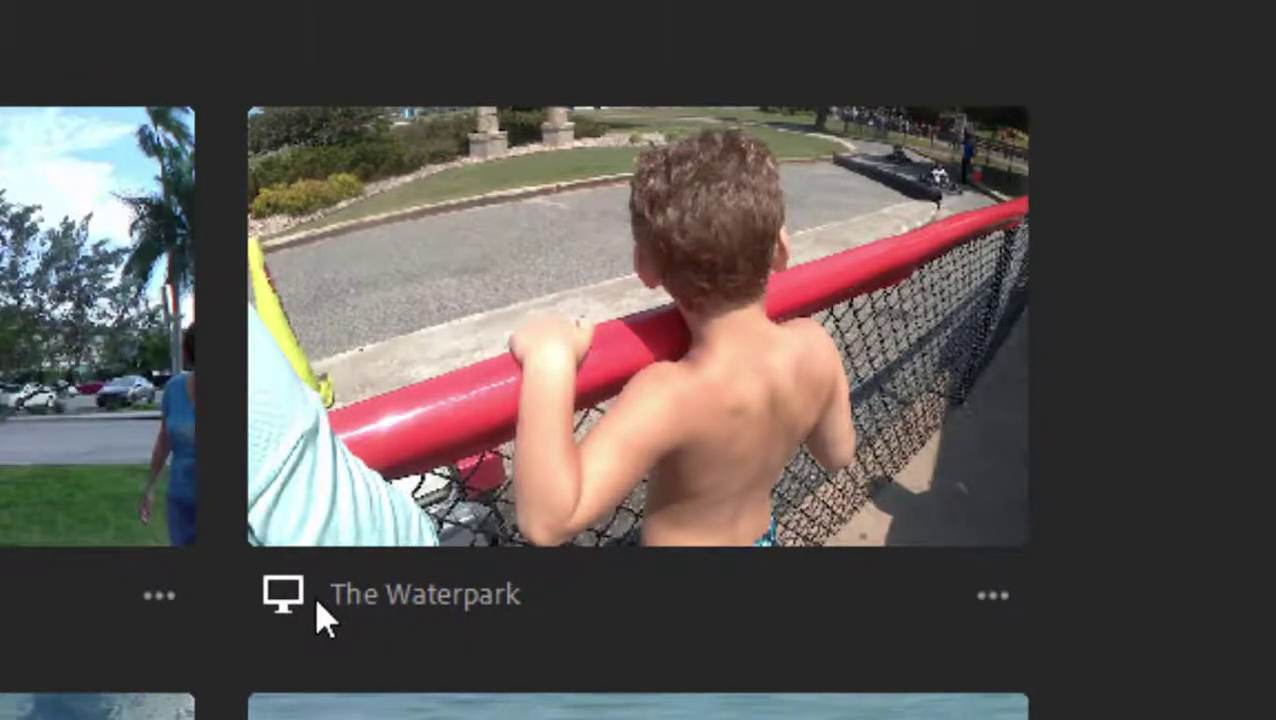
left_click(991, 595)
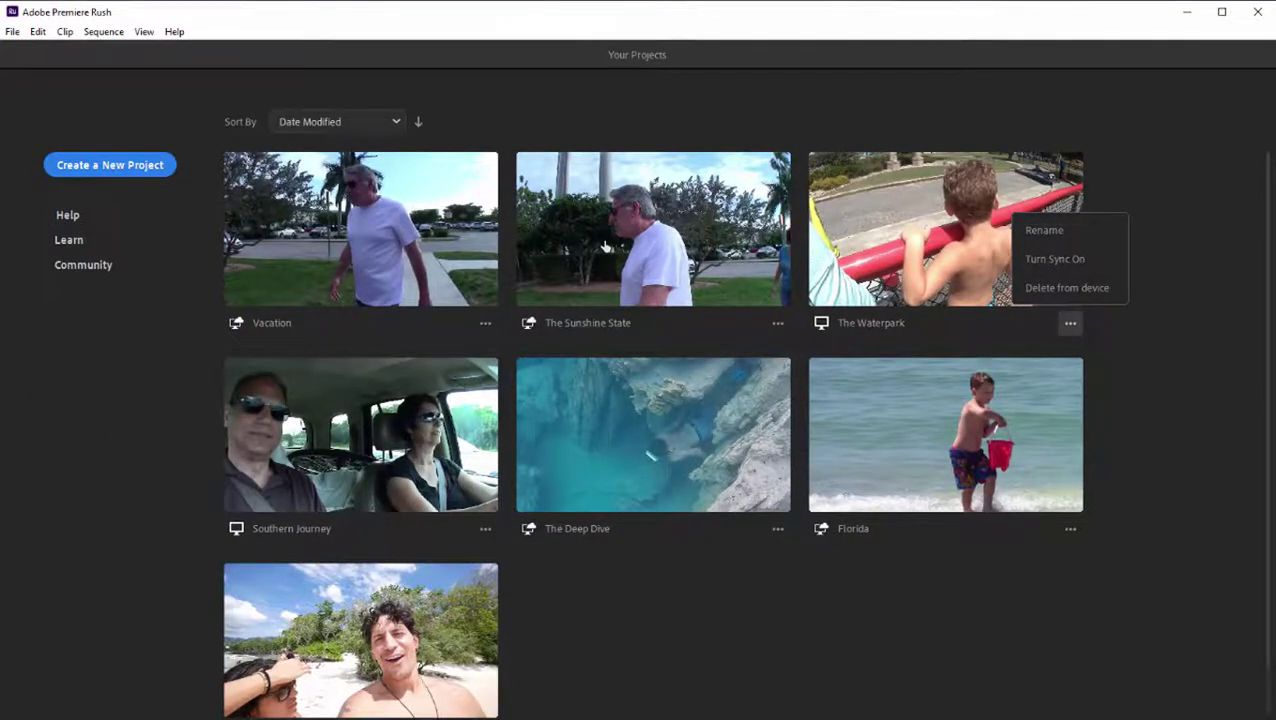
left_click(605, 246)
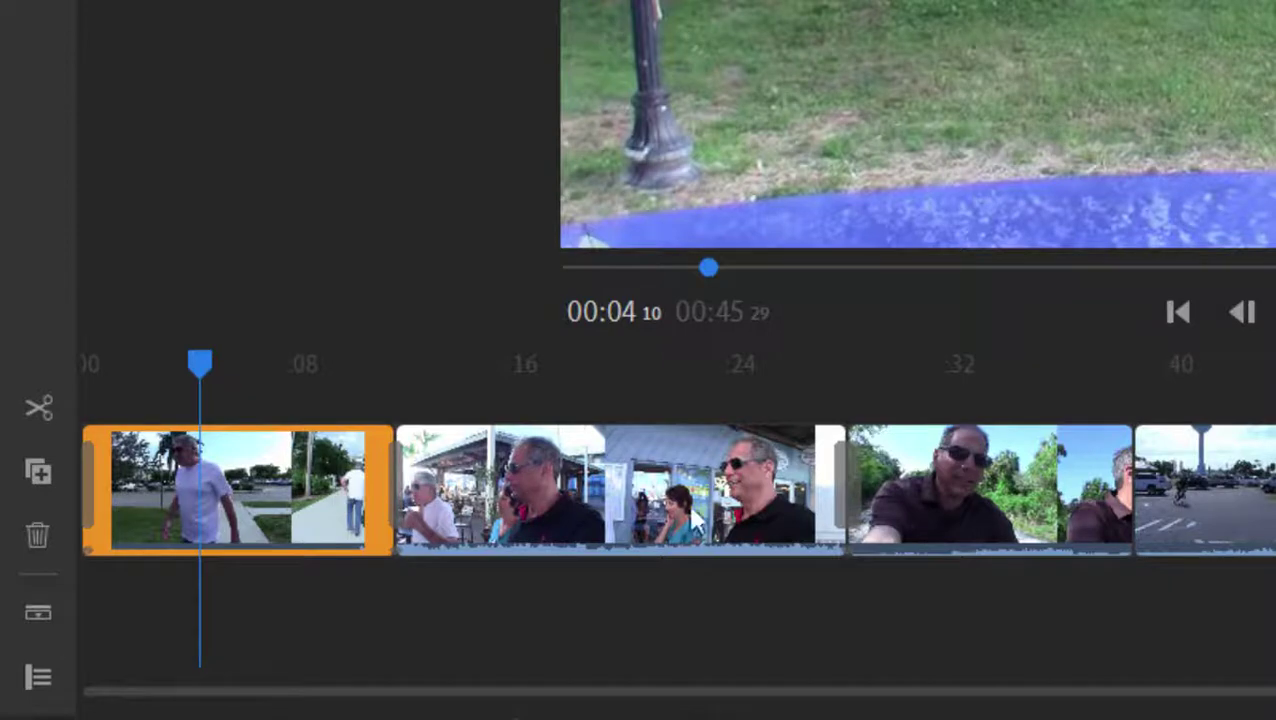
Move the second and parking-lot clips to the sequence end, then lift the parking-lot clip above.
left_click_drag(596, 495, 1025, 511)
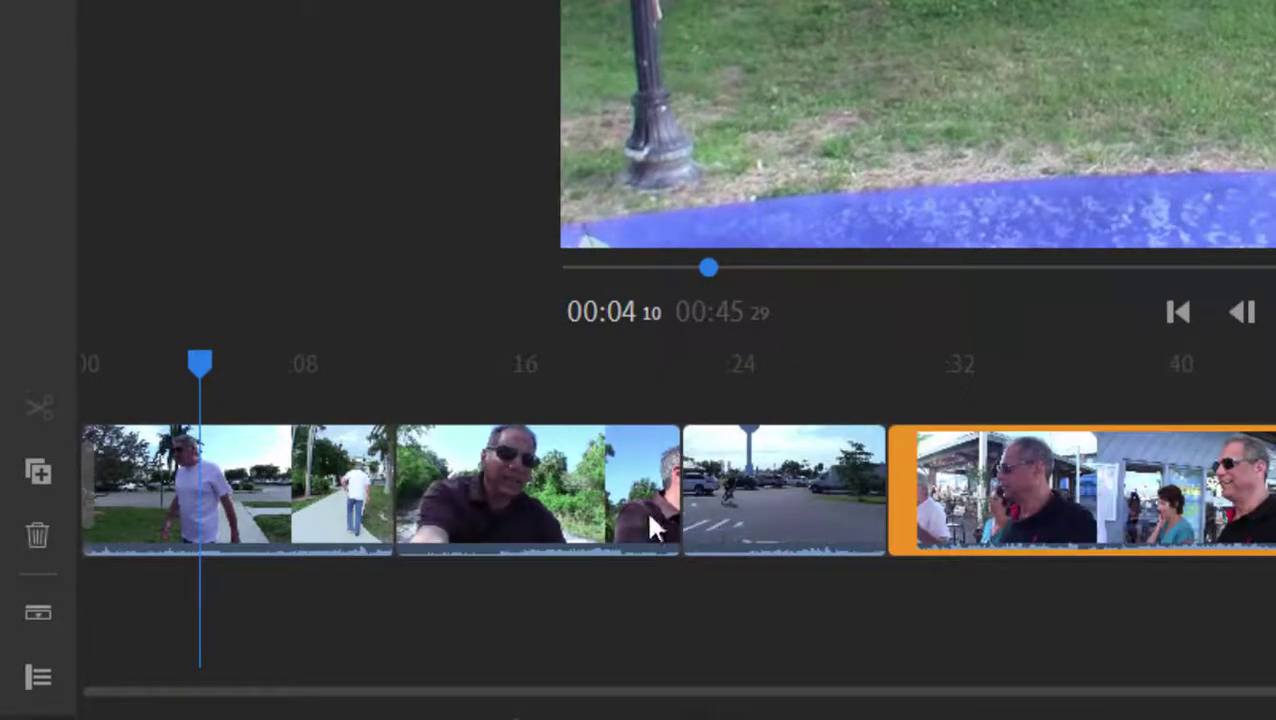
left_click_drag(710, 495, 1211, 504)
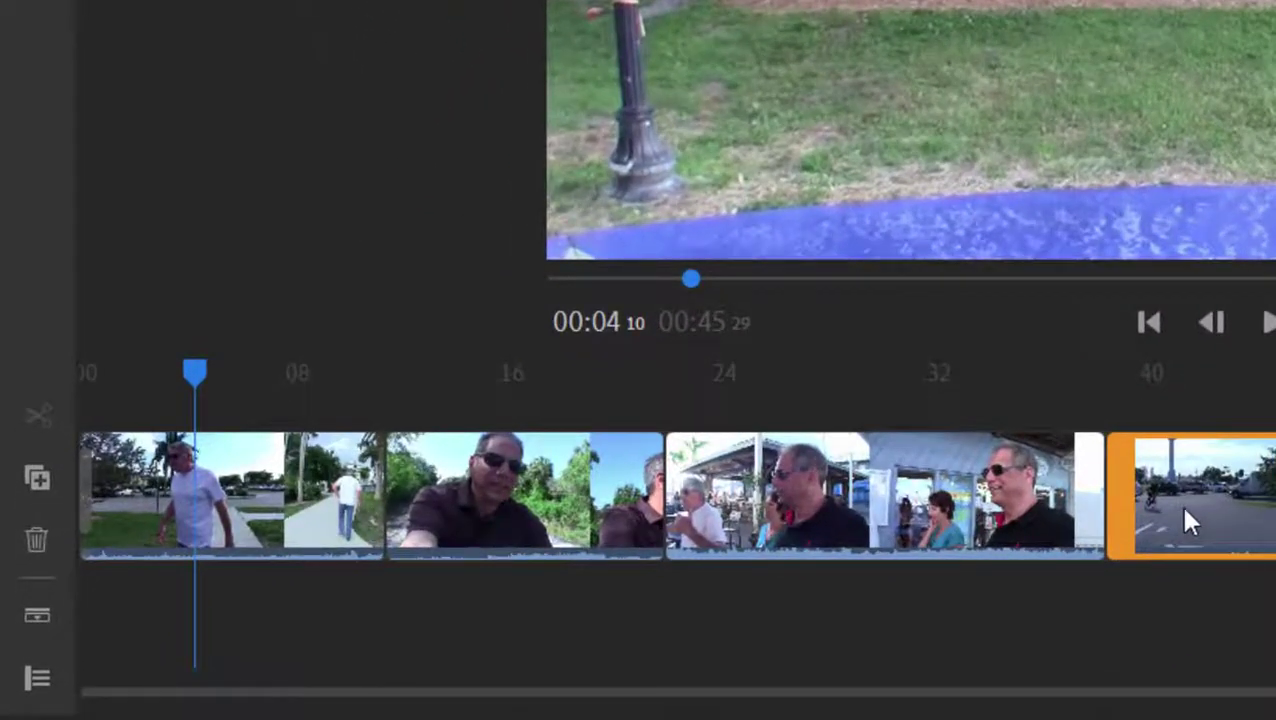
left_click_drag(1179, 502, 258, 410)
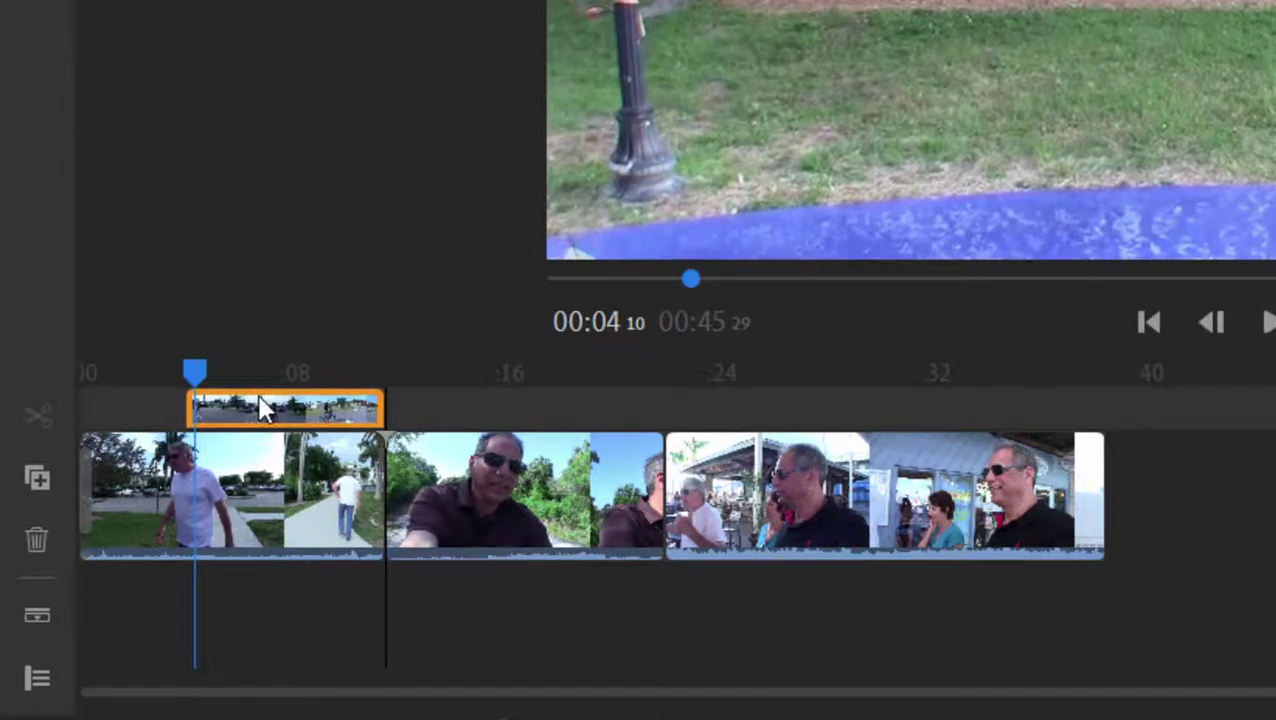
Lift the restaurant clip and the sunglasses clip onto two new upper tracks, staggered in time.
left_click(1016, 510)
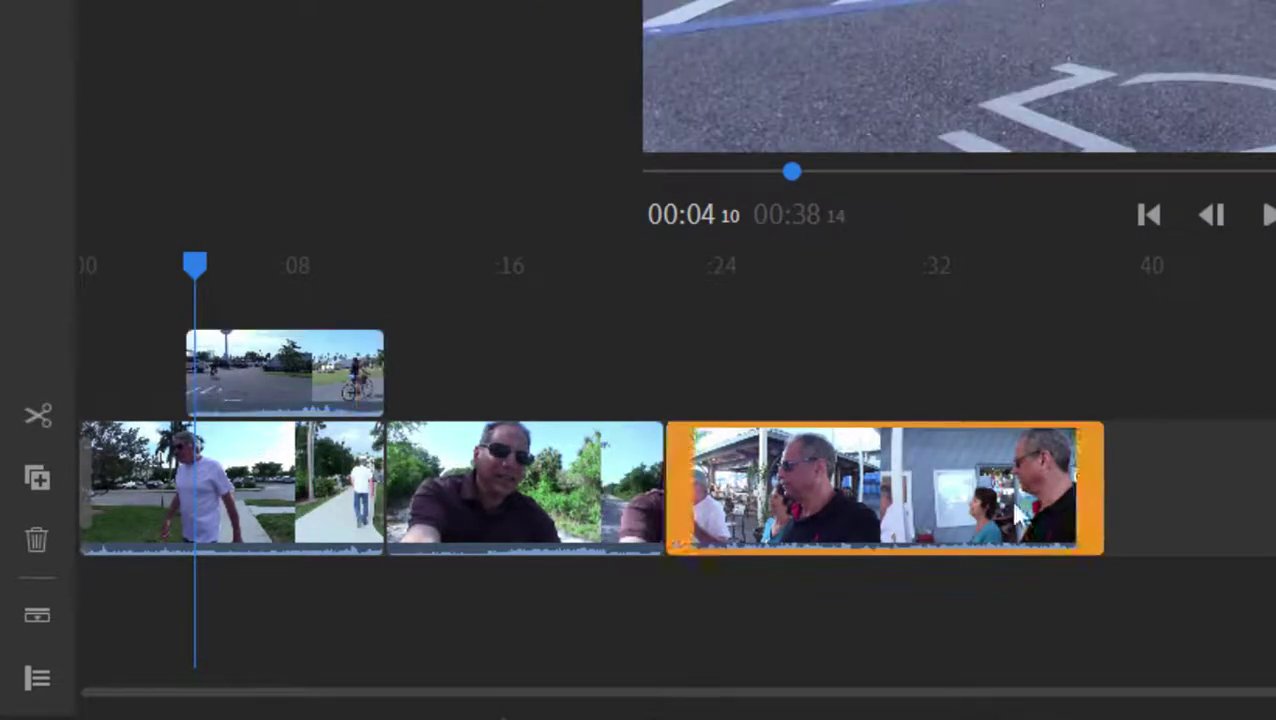
left_click_drag(1016, 510, 649, 319)
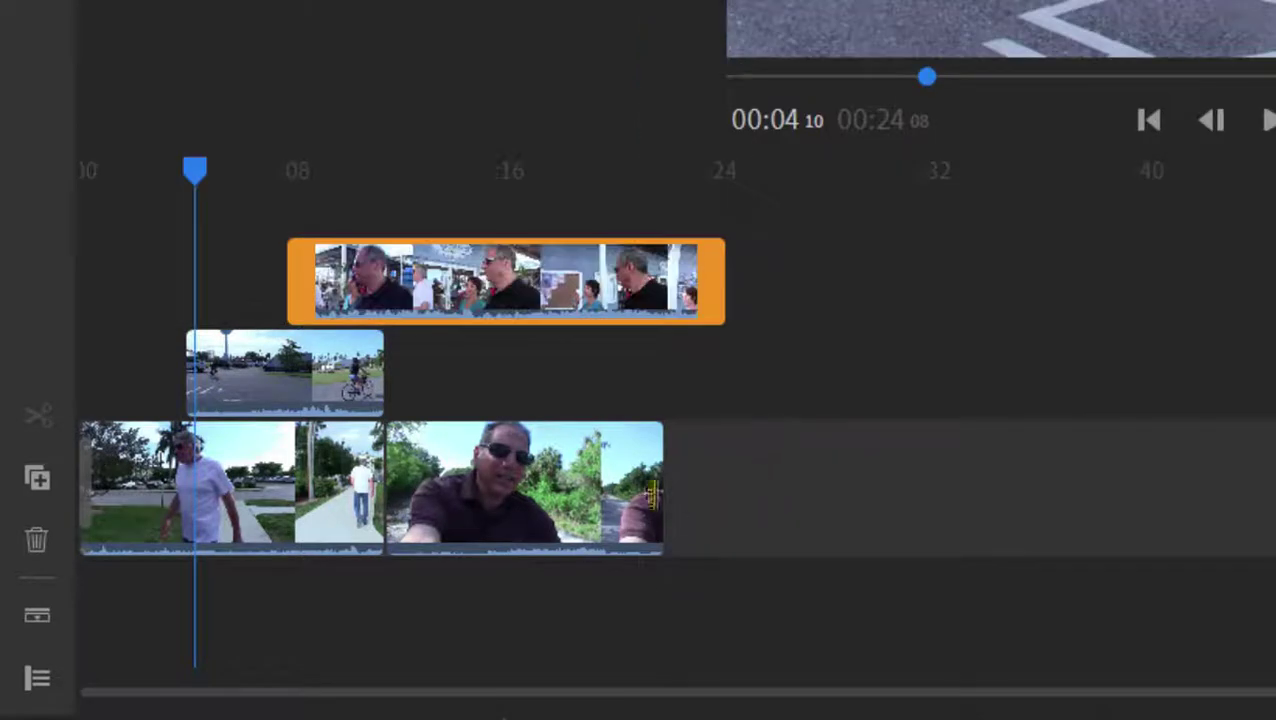
left_click_drag(652, 495, 603, 222)
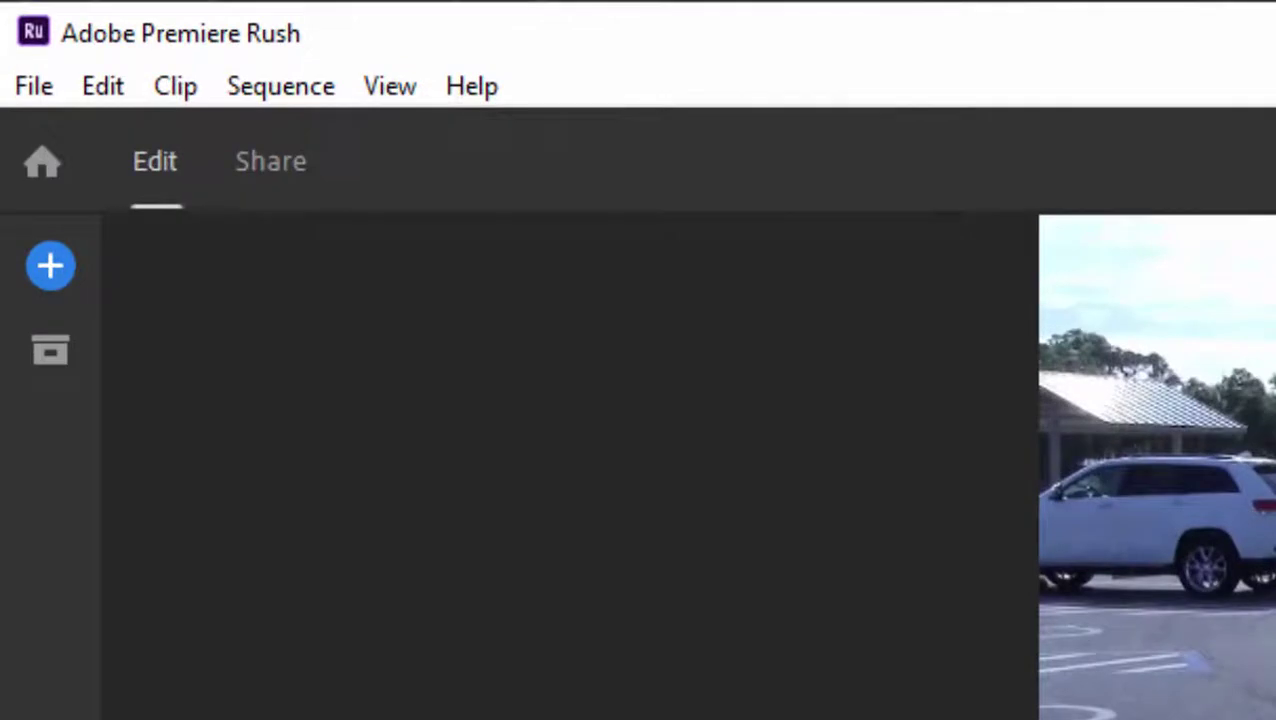
Add A Little Less Conversation from the Music folder to the timeline as an audio track.
left_click(35, 256)
left_click(419, 354)
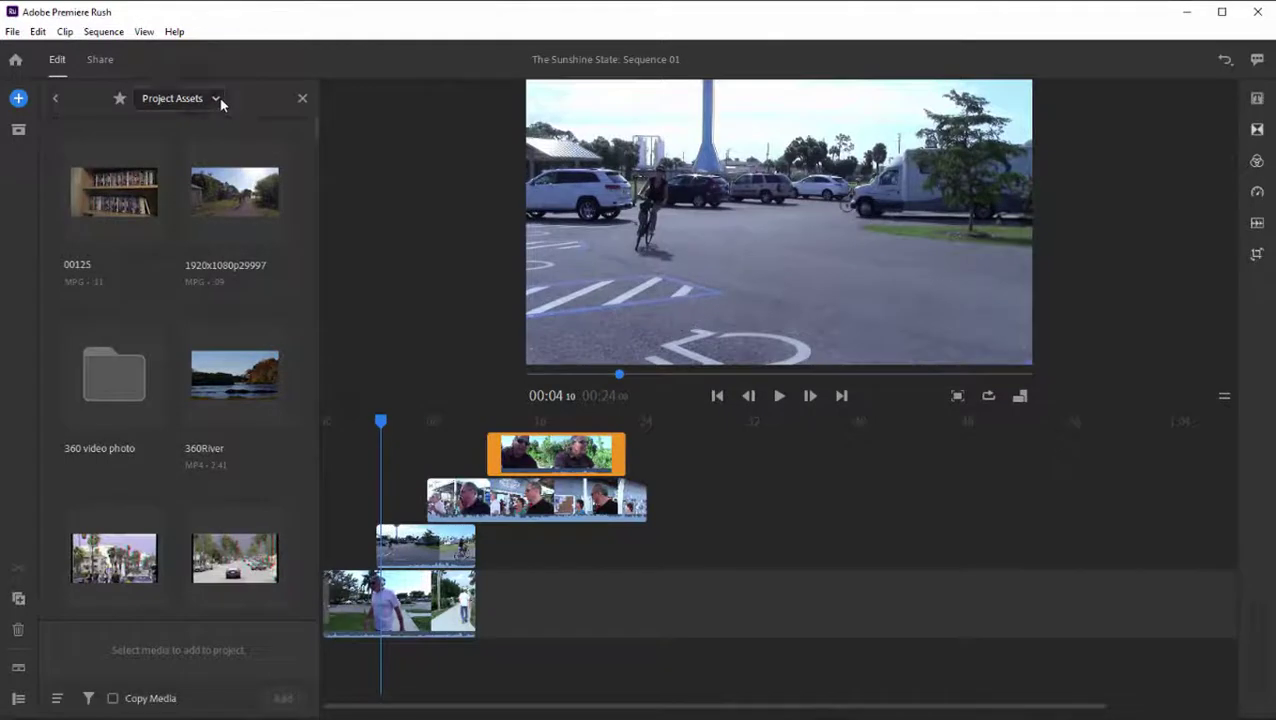
left_click(55, 98)
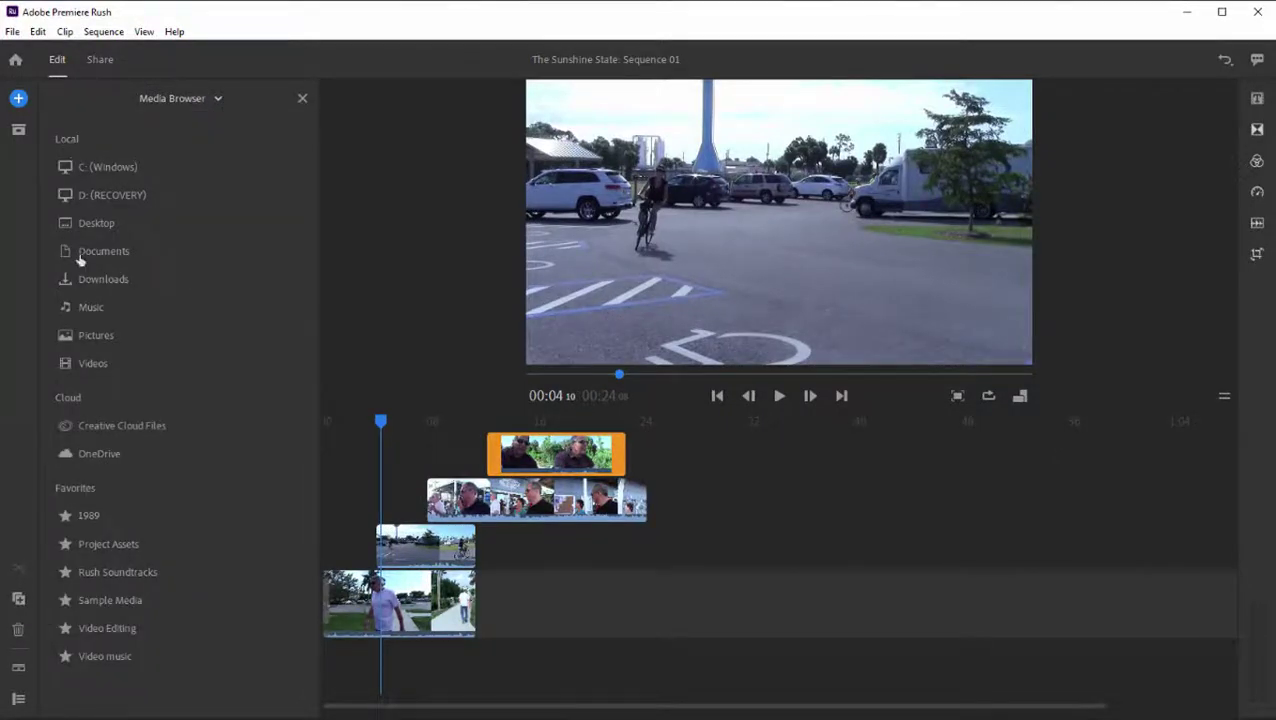
left_click(97, 307)
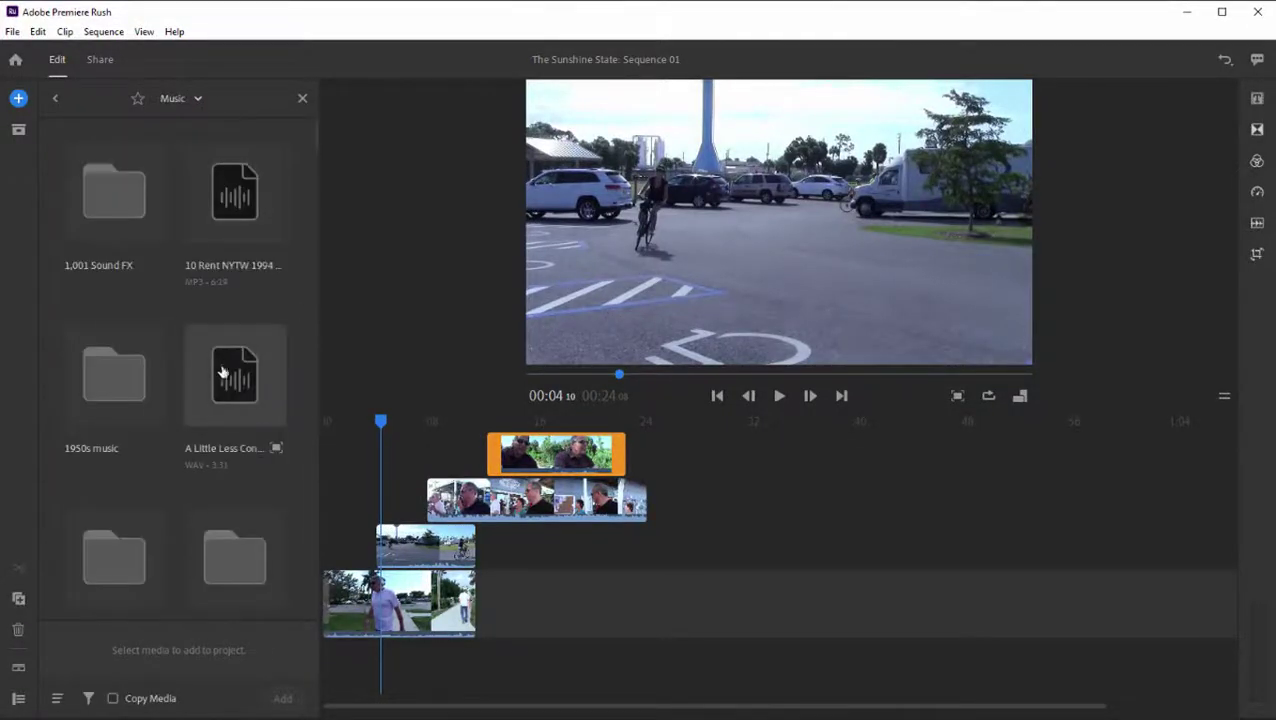
left_click(230, 382)
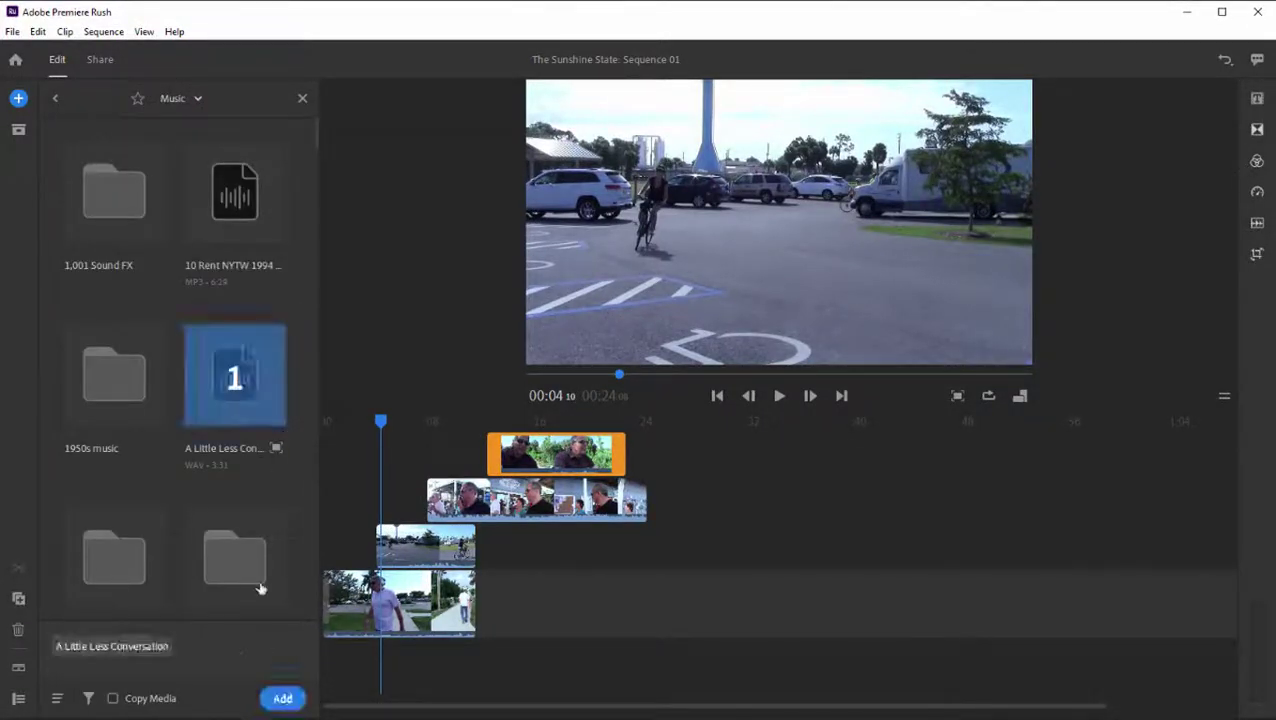
left_click(284, 699)
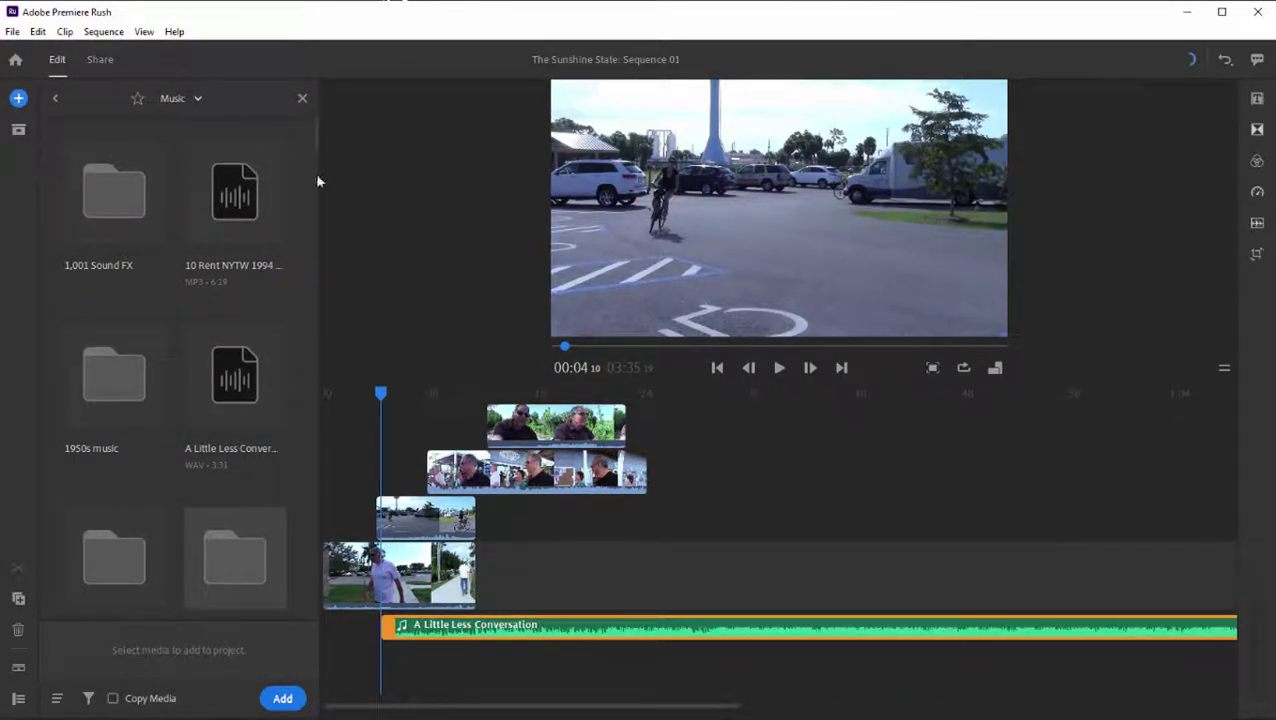
left_click(302, 98)
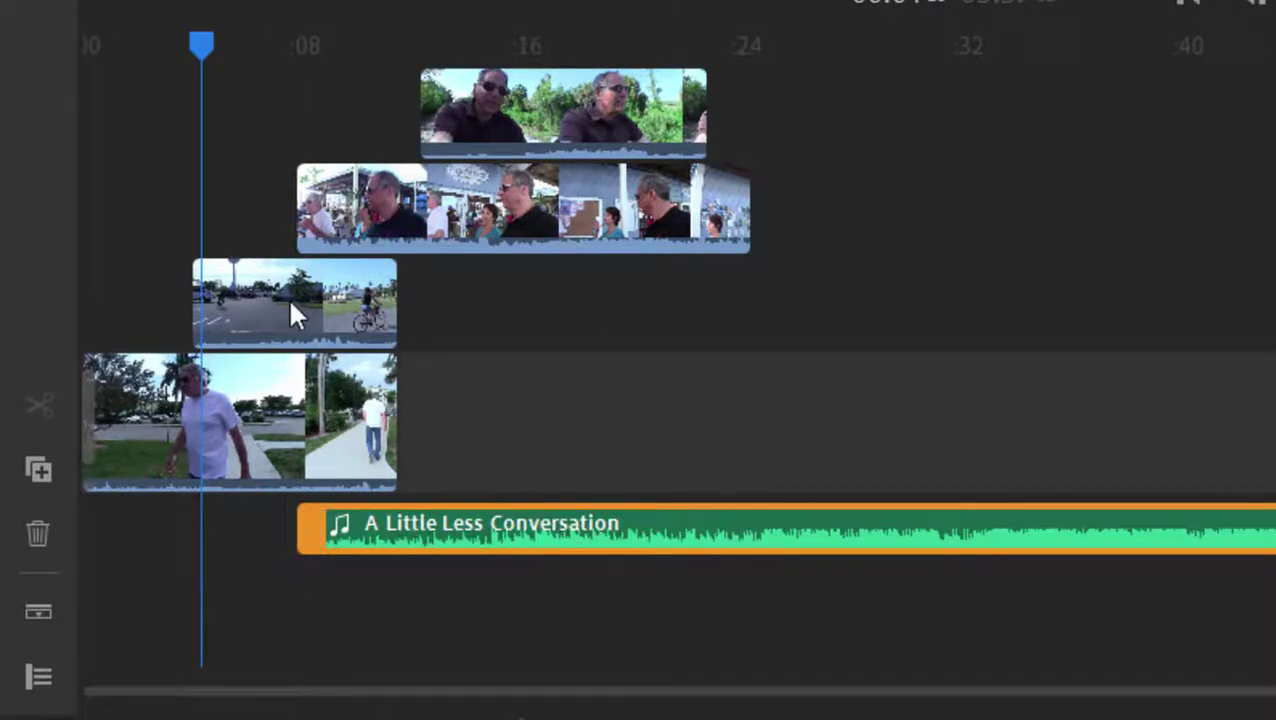
Delete the parking-lot and restaurant clips and drop the sunglasses clip onto the main track.
left_click(291, 303)
key("Delete")
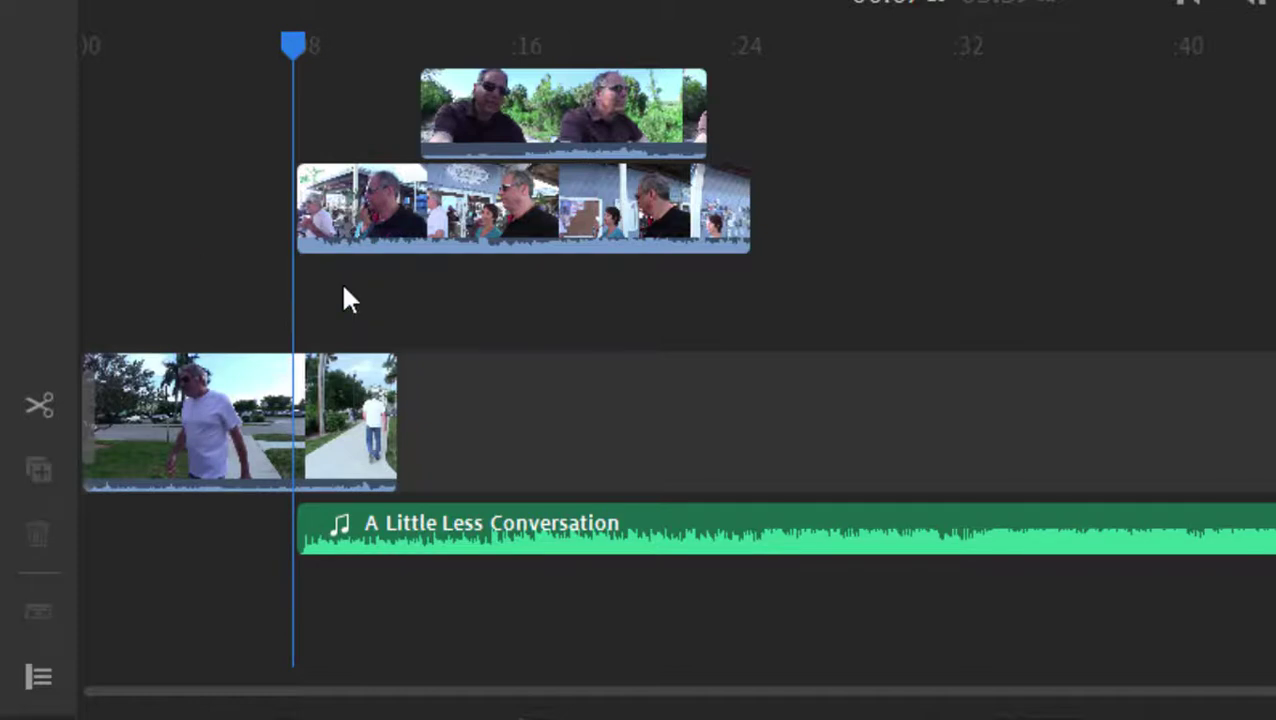
left_click(505, 210)
key("Delete")
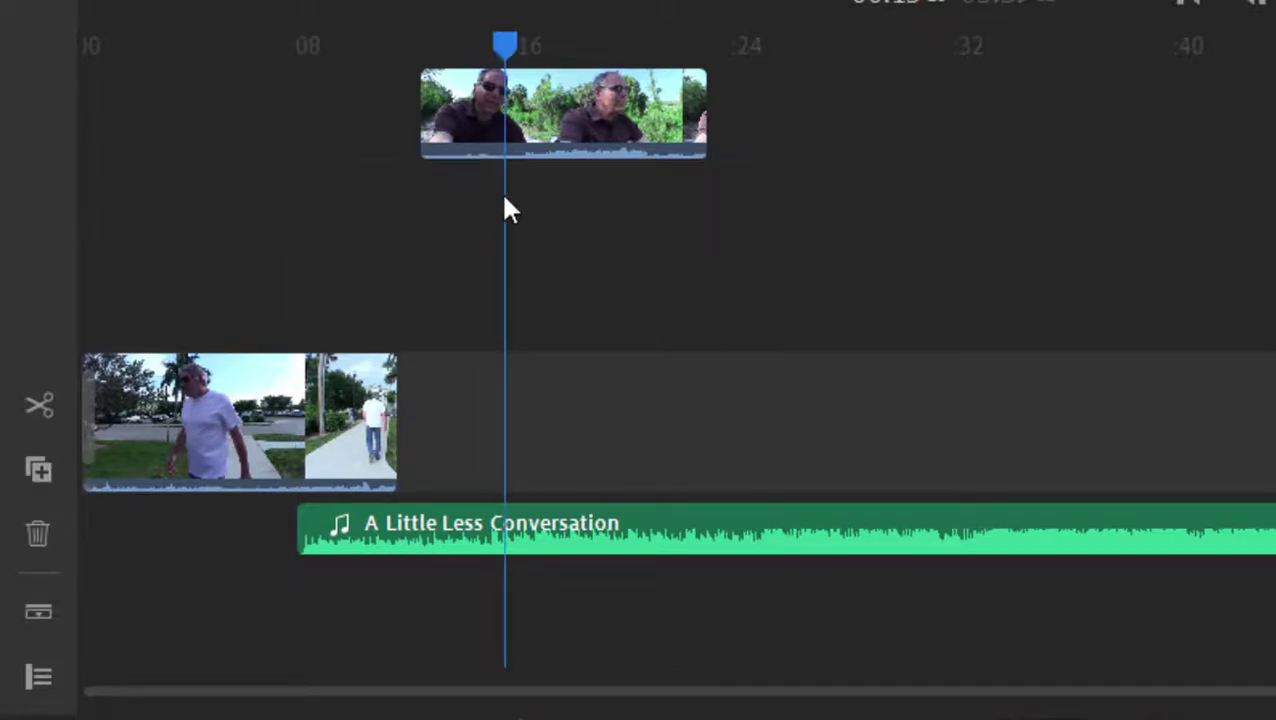
left_click_drag(636, 102, 592, 410)
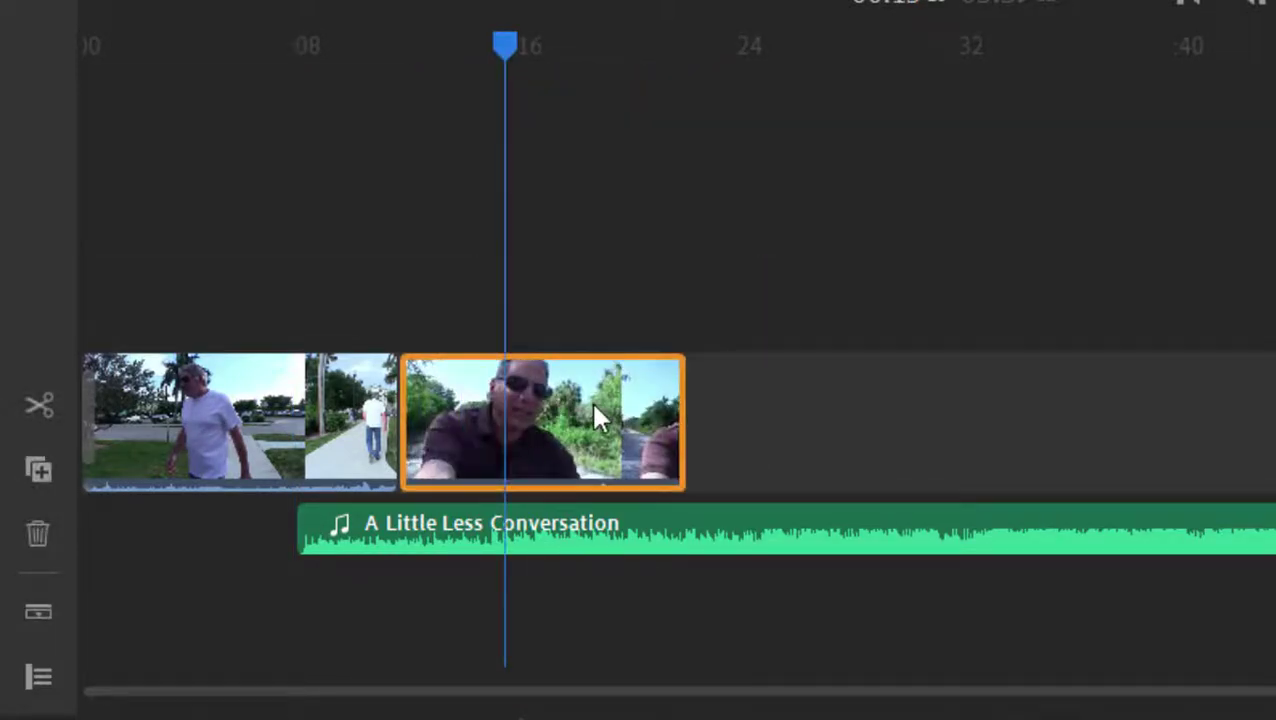
Delete the walking clip as a test, then undo to restore it and the music.
left_click(214, 422)
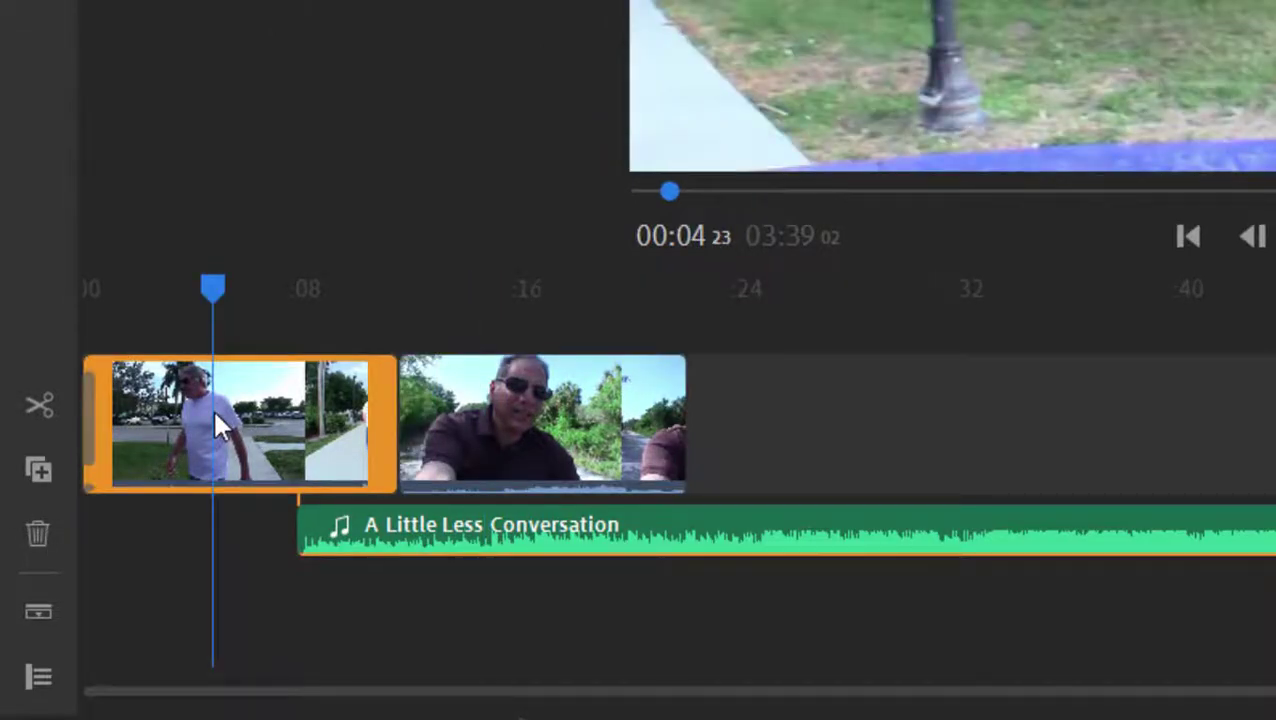
key("Delete")
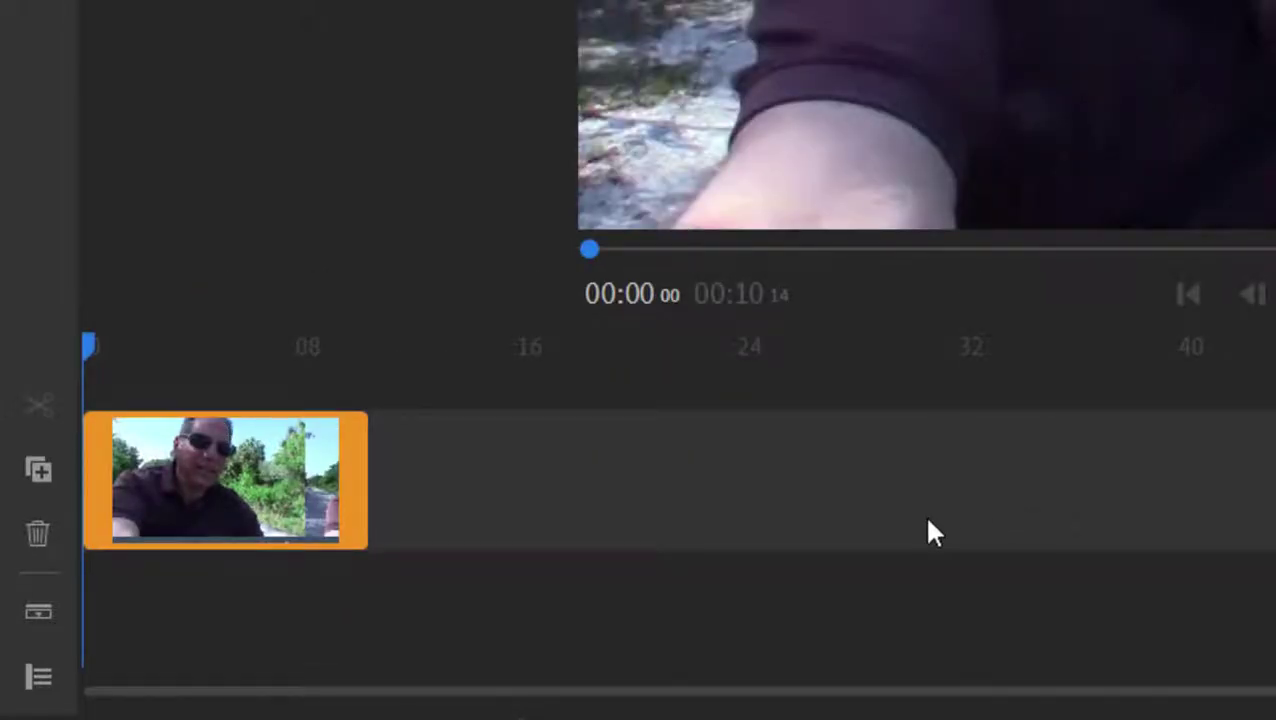
left_click(305, 638)
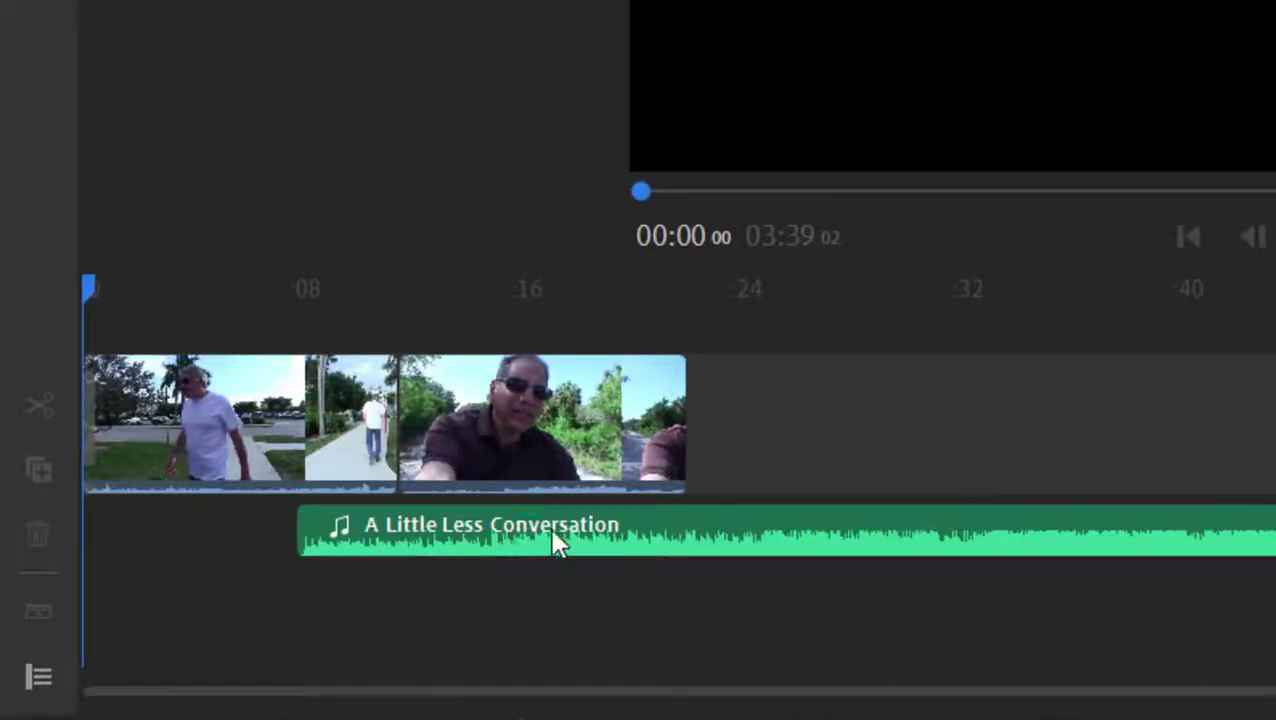
Shift the music later, then delete the walking clip and the music track.
left_click_drag(555, 541, 615, 550)
left_click(211, 397)
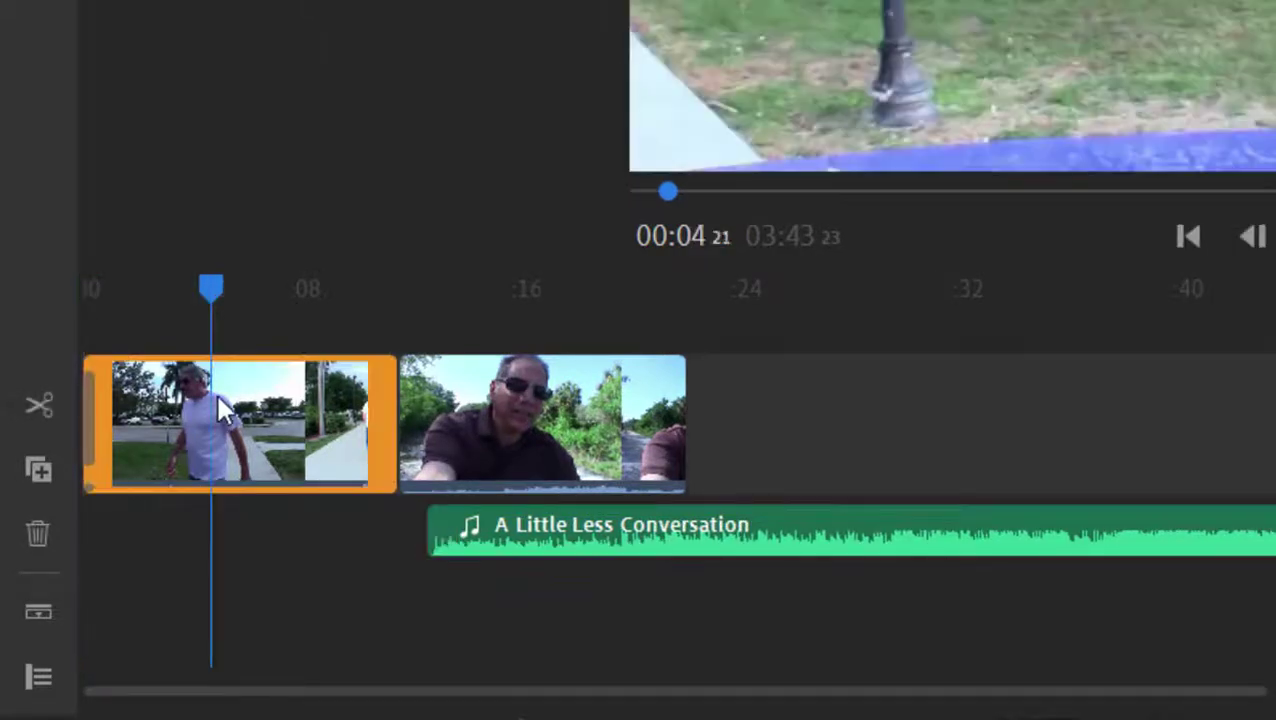
key("Delete")
left_click(215, 391)
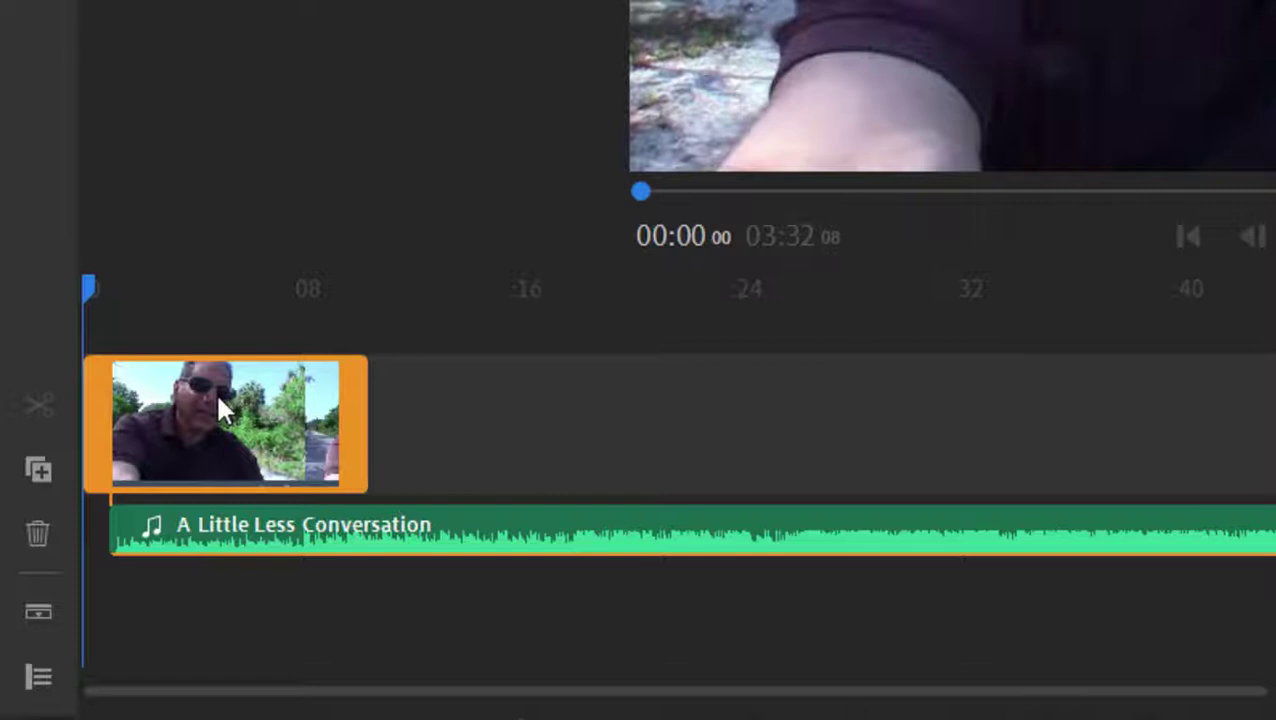
left_click(303, 535)
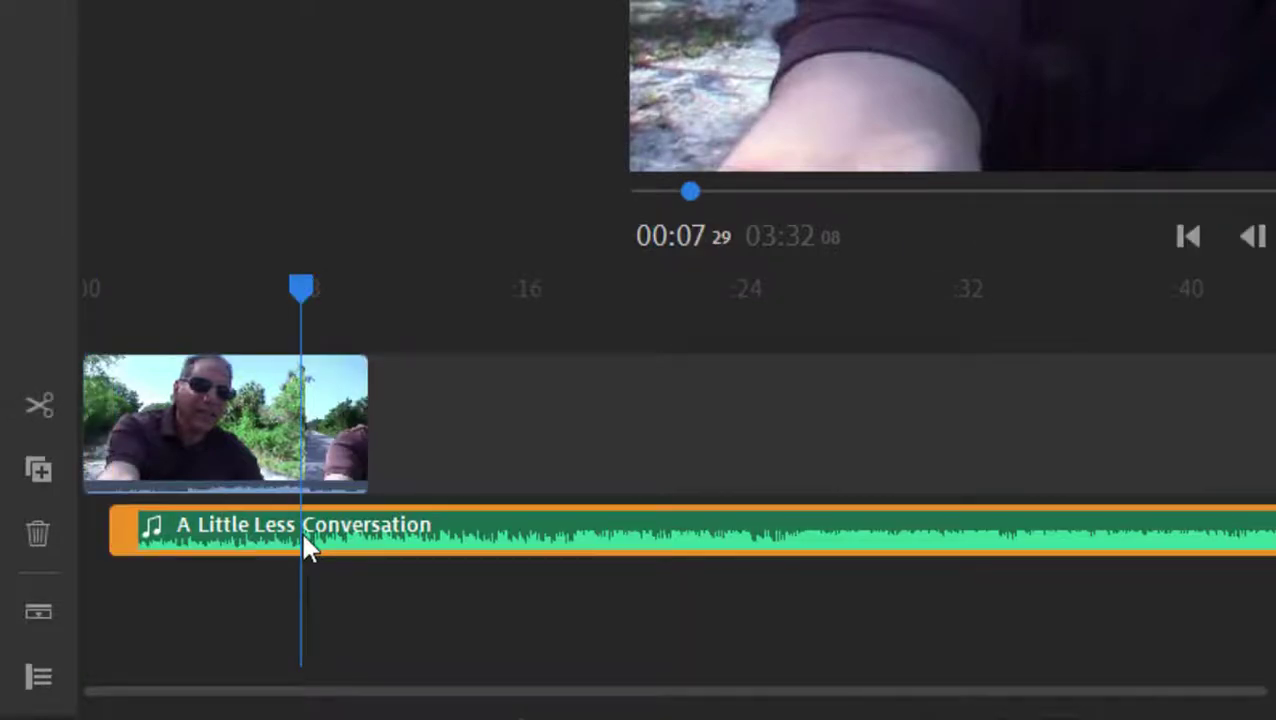
key("Delete")
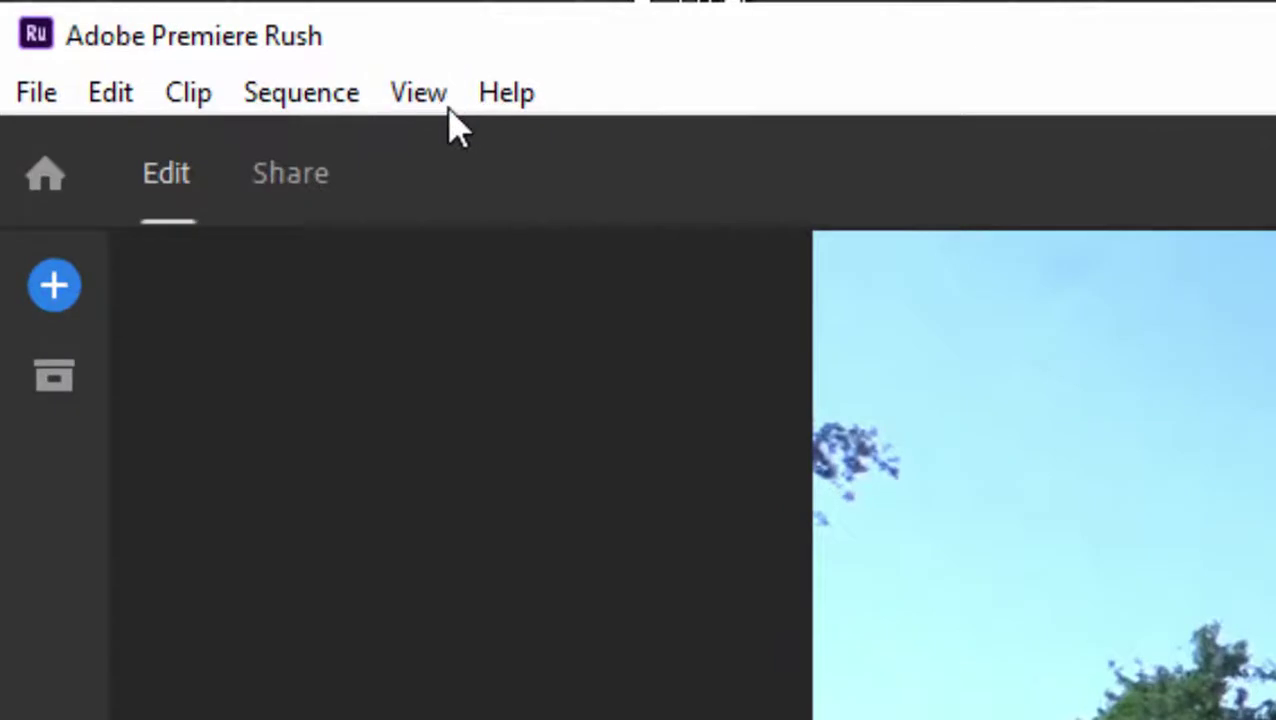
Show the Project Assets panel via View and browse the asset list.
left_click(150, 35)
left_click(465, 212)
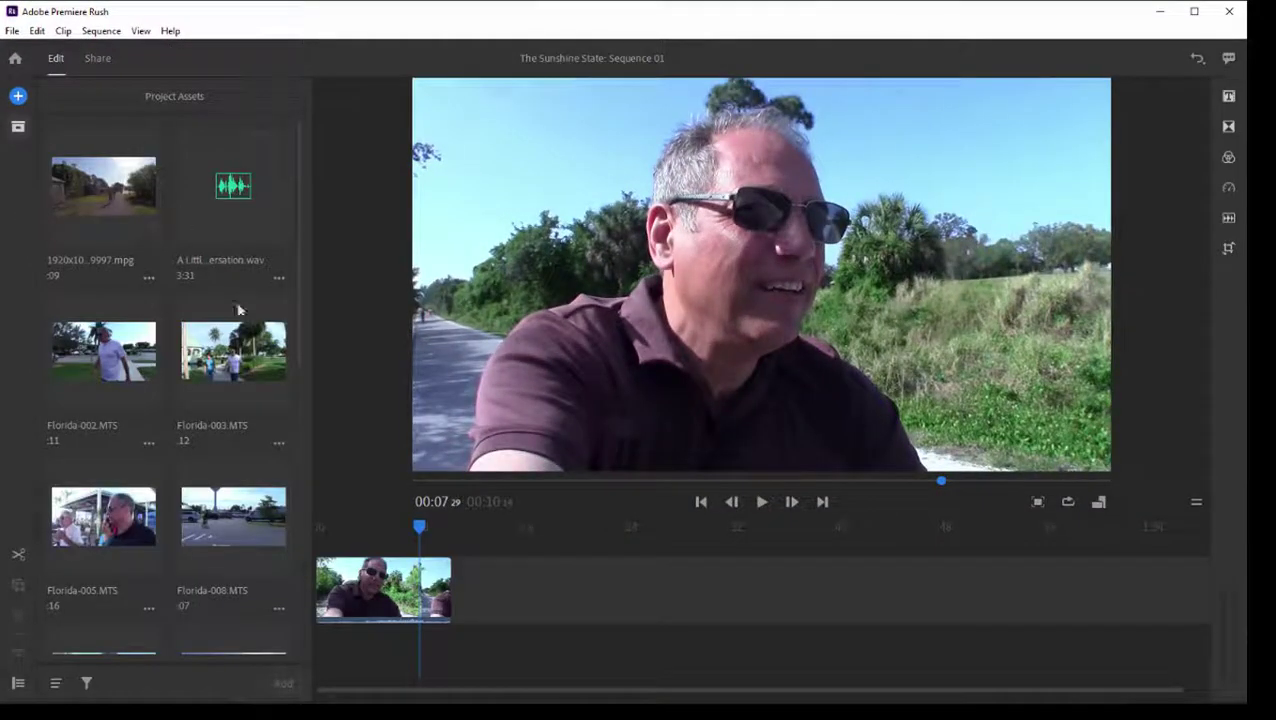
scroll(293, 288, "down", 5)
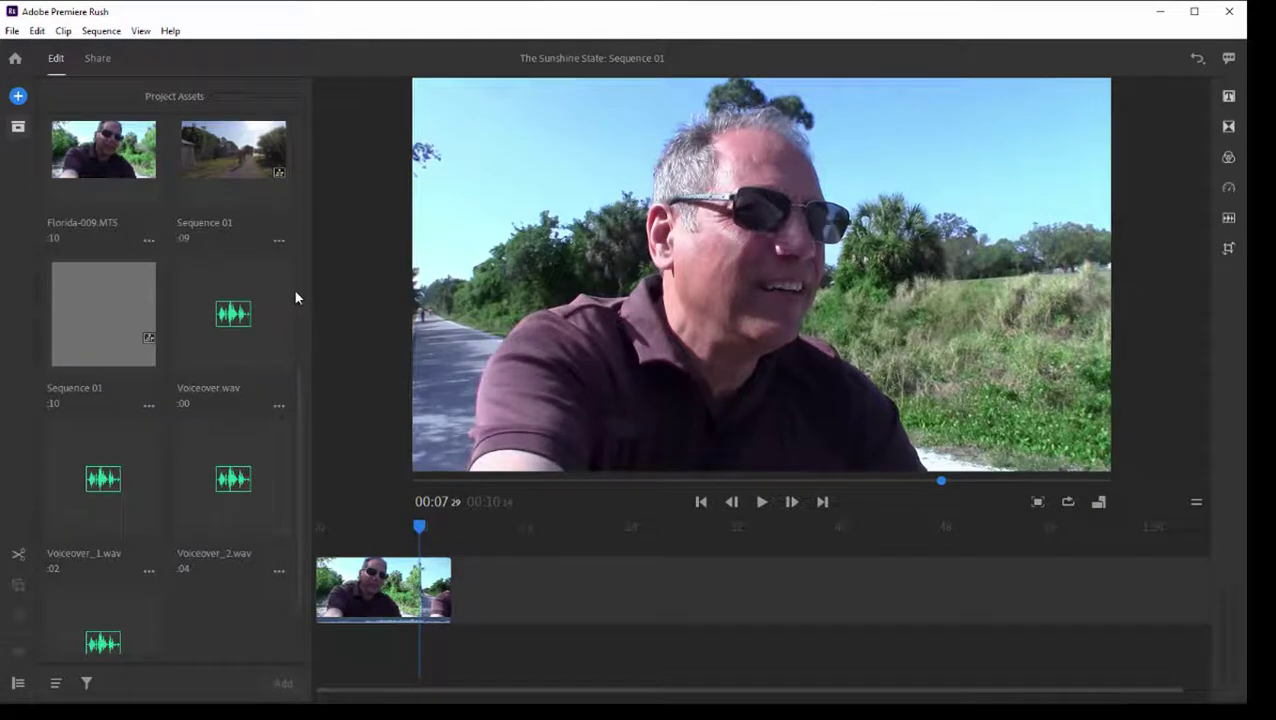
left_click(283, 345)
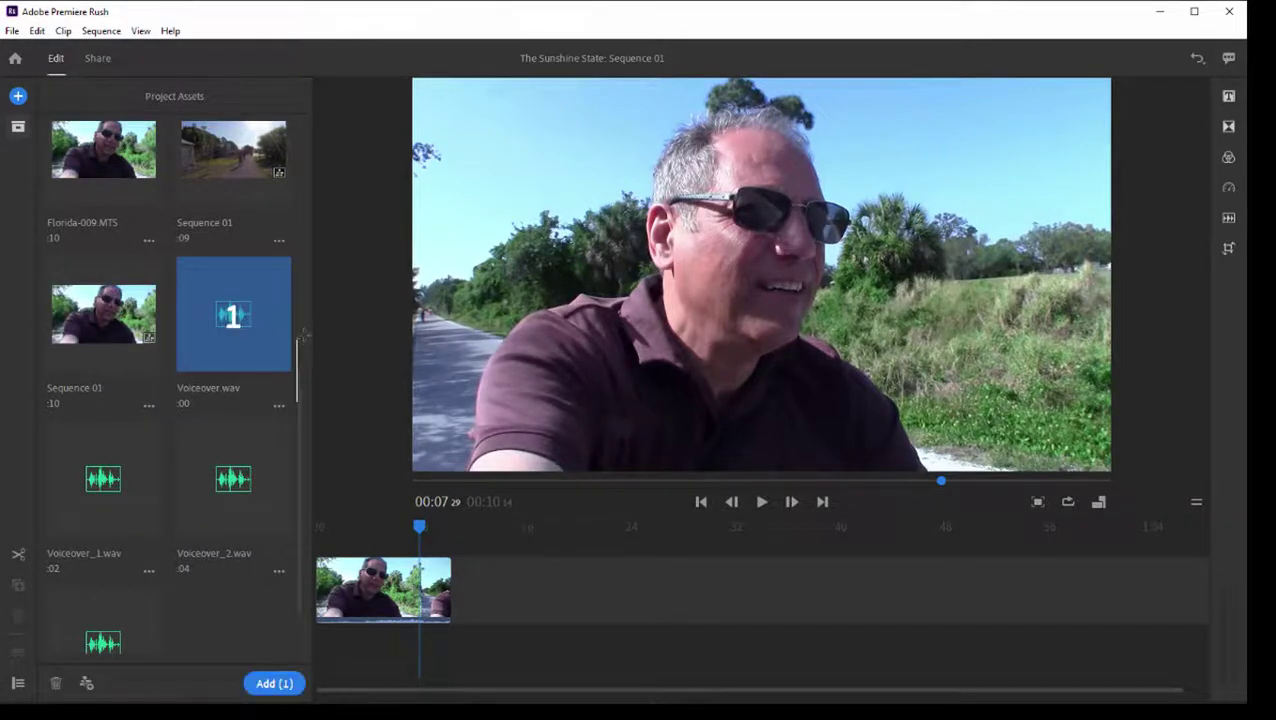
scroll(305, 363, "up", 2)
left_click_drag(305, 363, 317, 257)
Place Florida-005, Florida-008 and Florida-003 on the timeline after the sunglasses clip.
left_click_drag(105, 335, 461, 612)
left_click_drag(238, 395, 710, 590)
left_click_drag(233, 175, 773, 595)
left_click(1048, 658)
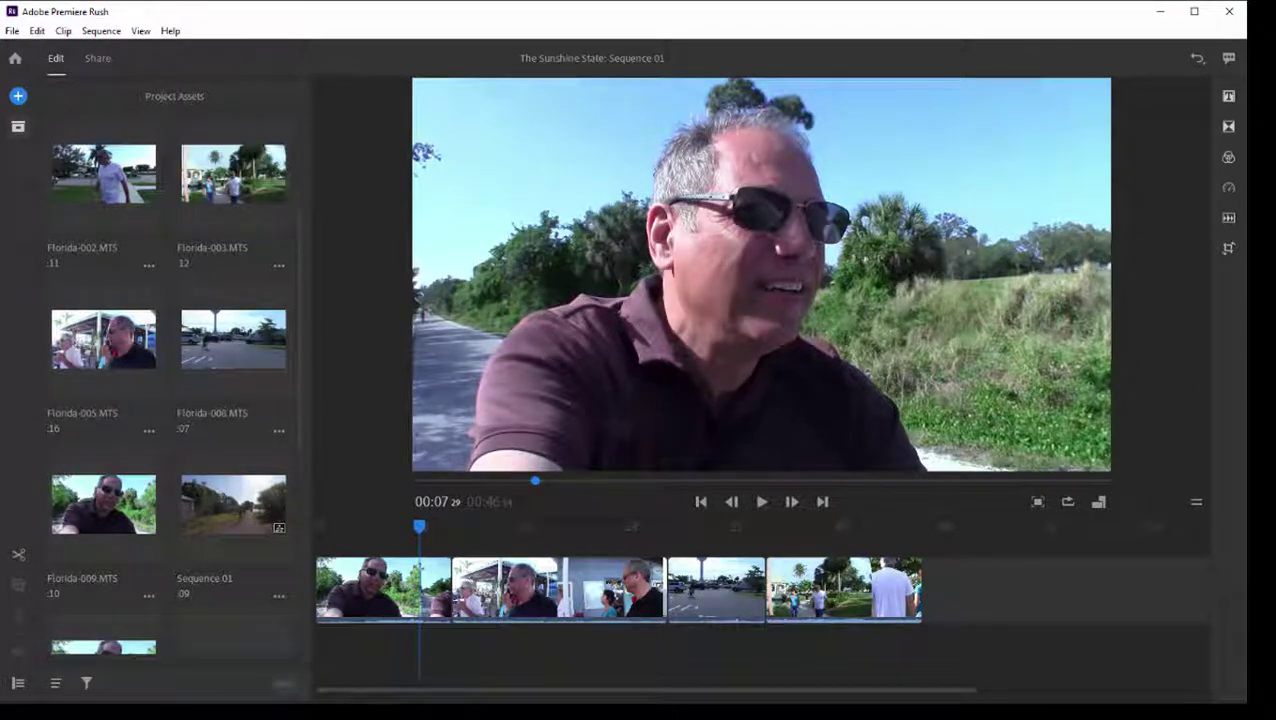